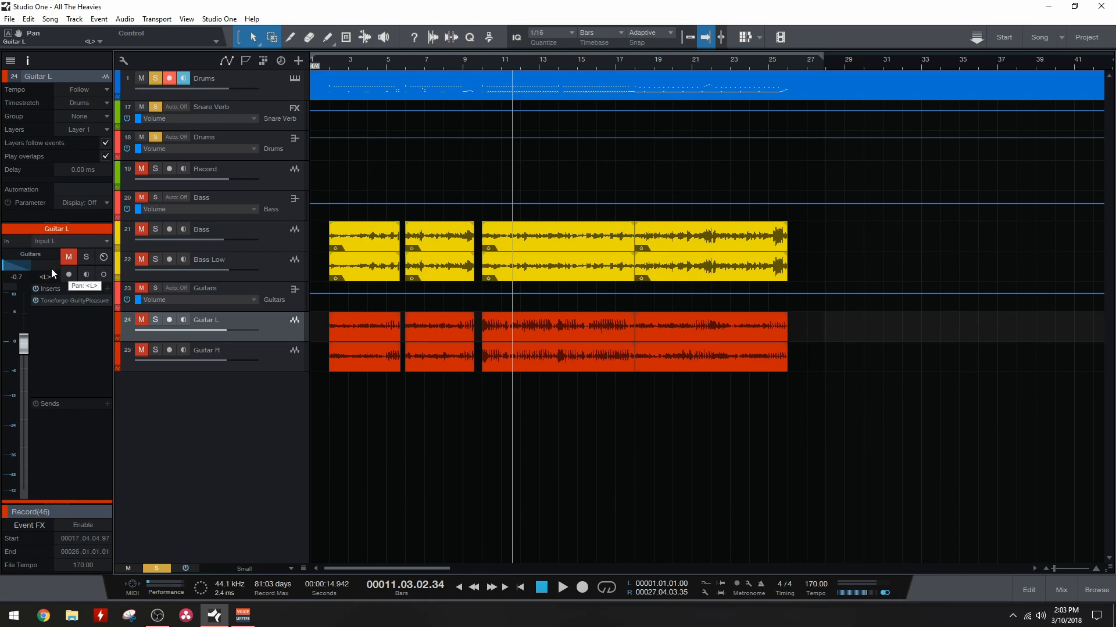
Step: Try adjusting the Guitar L track's pan and pulling its volume fader down
mouse_move(2, 276)
left_mouse_down()
mouse_move(2, 247)
mouse_move(2, 265)
left_mouse_up()
left_click_drag(16, 266, 2, 276)
left_click_drag(22, 265, 21, 441)
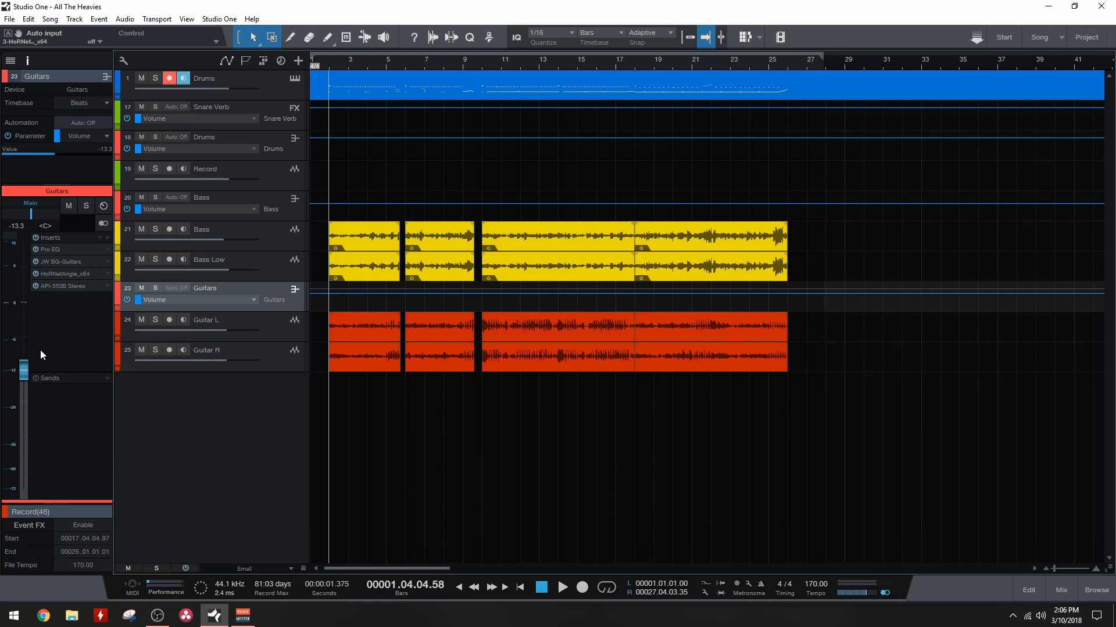
Step: Try raising the Guitars bus volume fader and undo the change
left_click_drag(22, 365, 28, 313)
key("ctrl+z")
scroll(24, 368, "down", 7)
scroll(25, 368, "up", 8)
Step: Play the song and adjust the Guitars bus volume down and up by ear, leaving it at -14.2 dB
key("space")
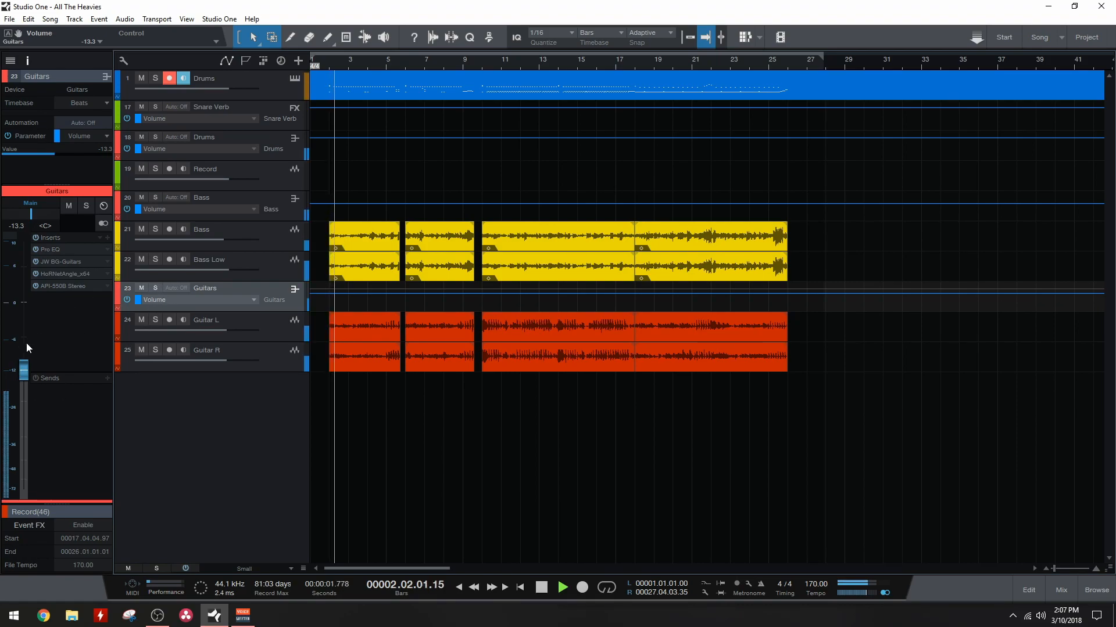
scroll(26, 379, "down", 6)
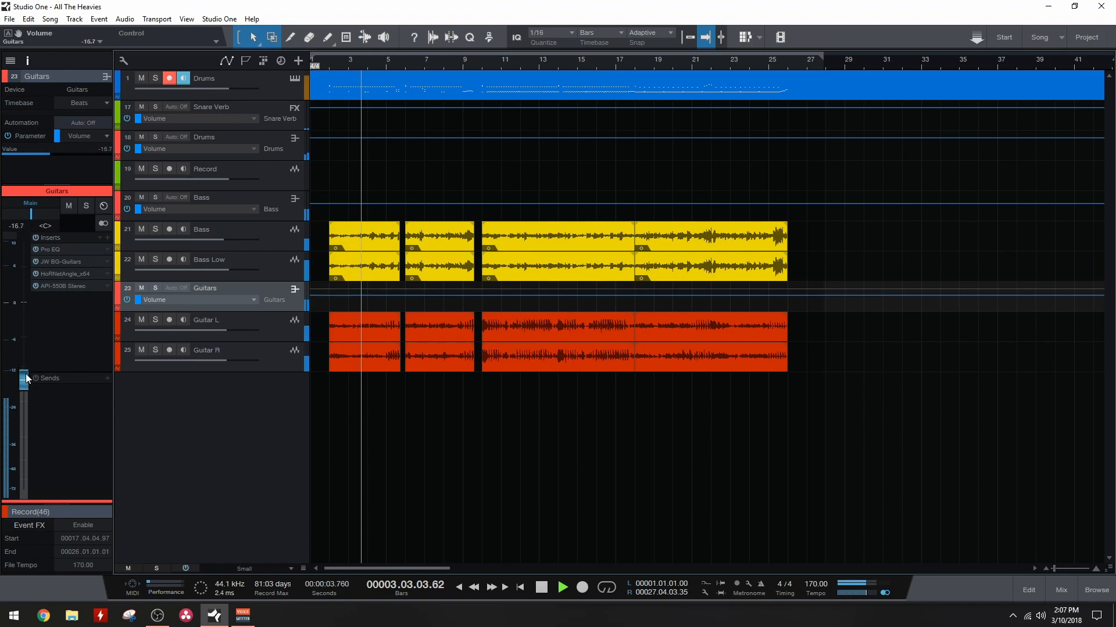
scroll(26, 378, "up", 5)
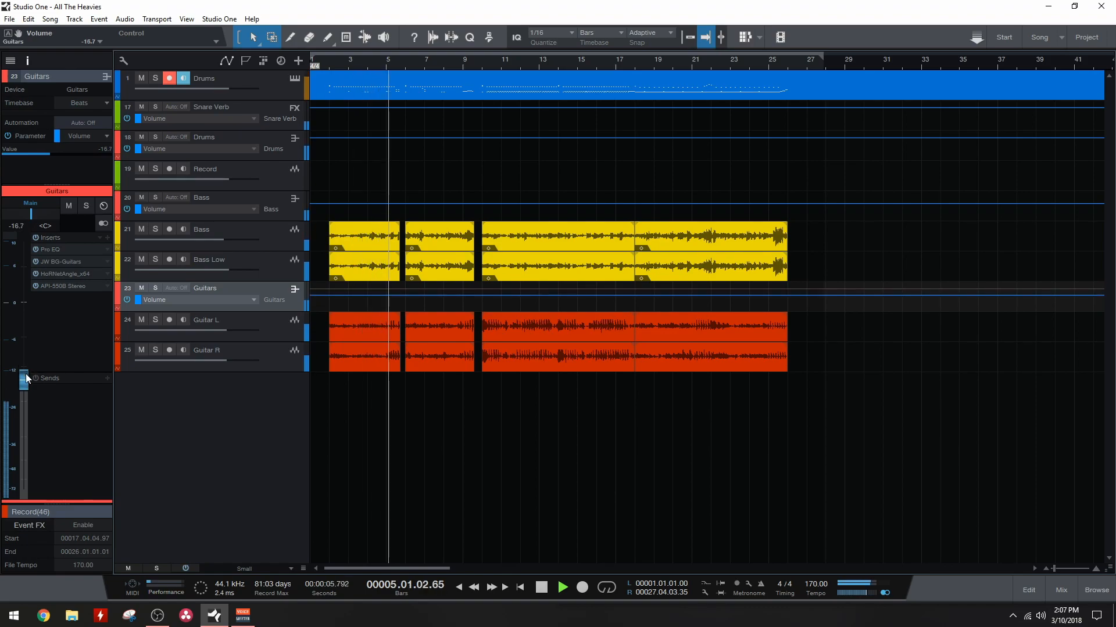
scroll(26, 375, "down", 1)
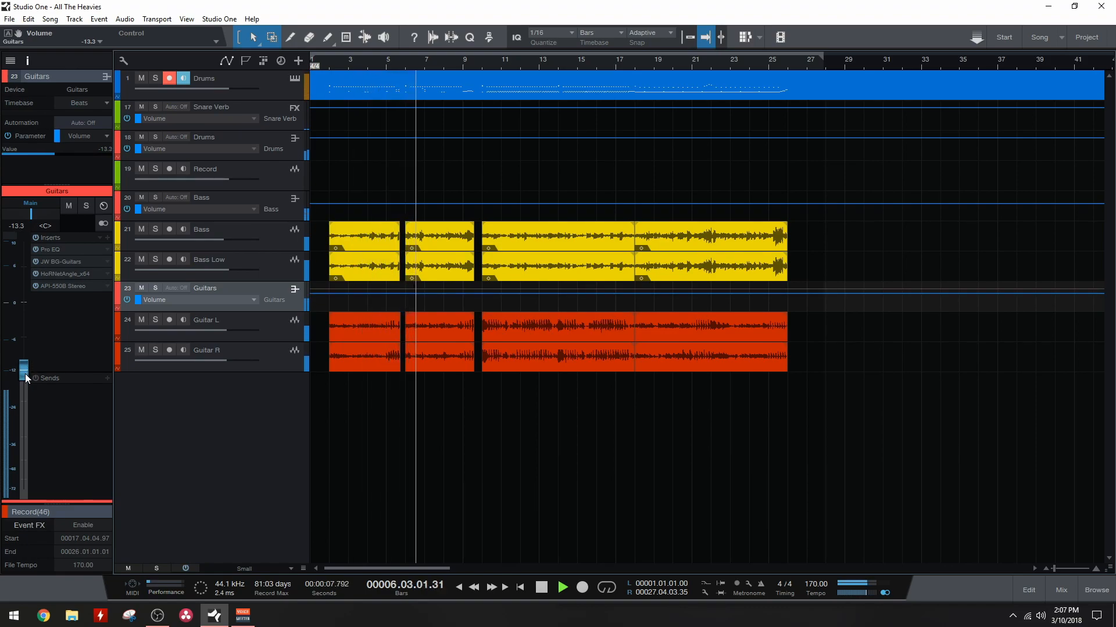
scroll(24, 378, "up", 1)
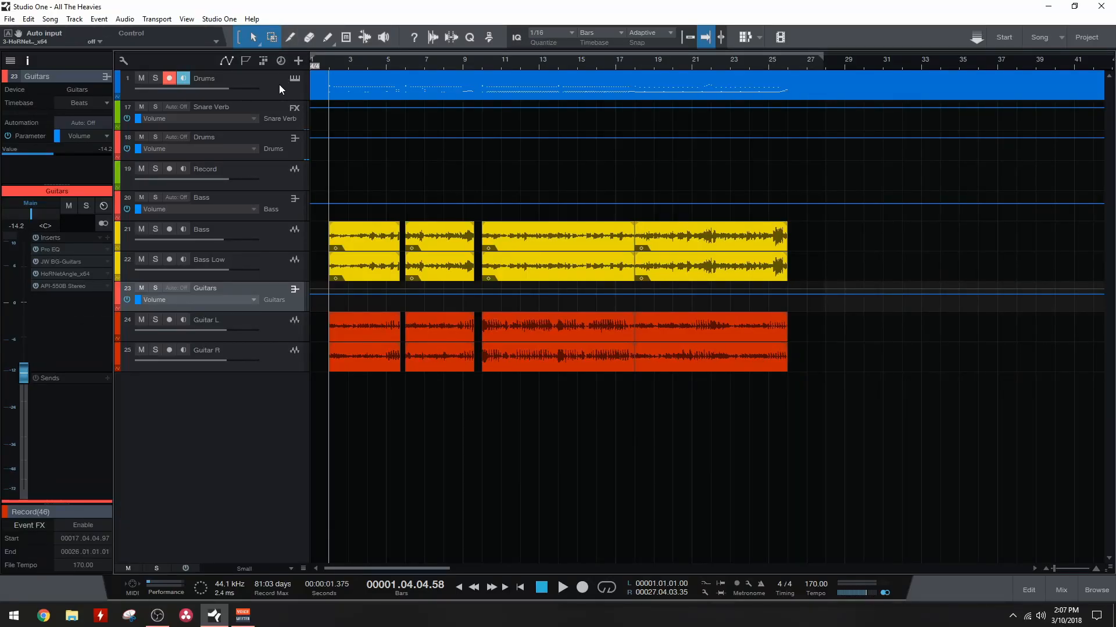
Step: Open the Drums track's part in the note editor and enlarge the area around bar 18
left_click(279, 85)
key("F2")
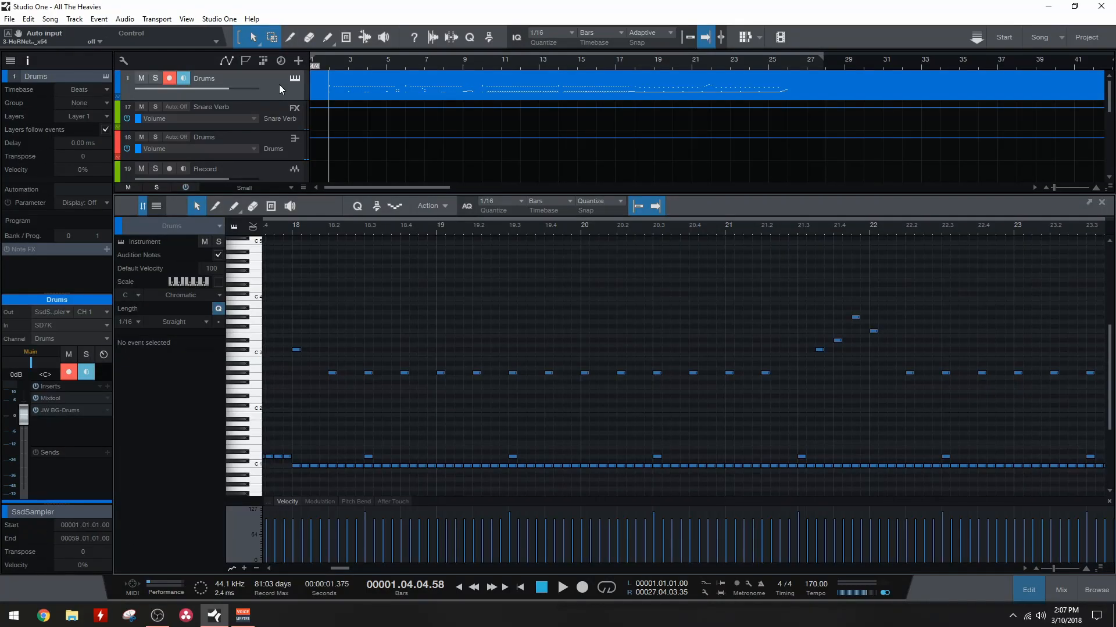
scroll(304, 388, "up", 2)
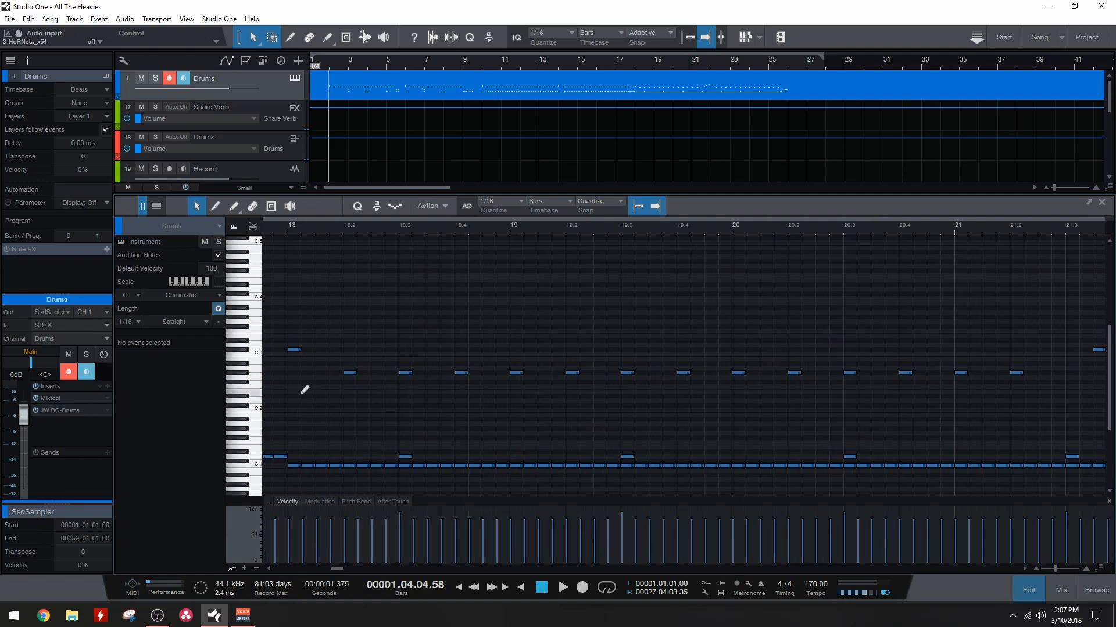
Step: Move the playhead to bar 18 and paint the velocity of the drum hits at 18.3 down to 51
left_click(282, 231)
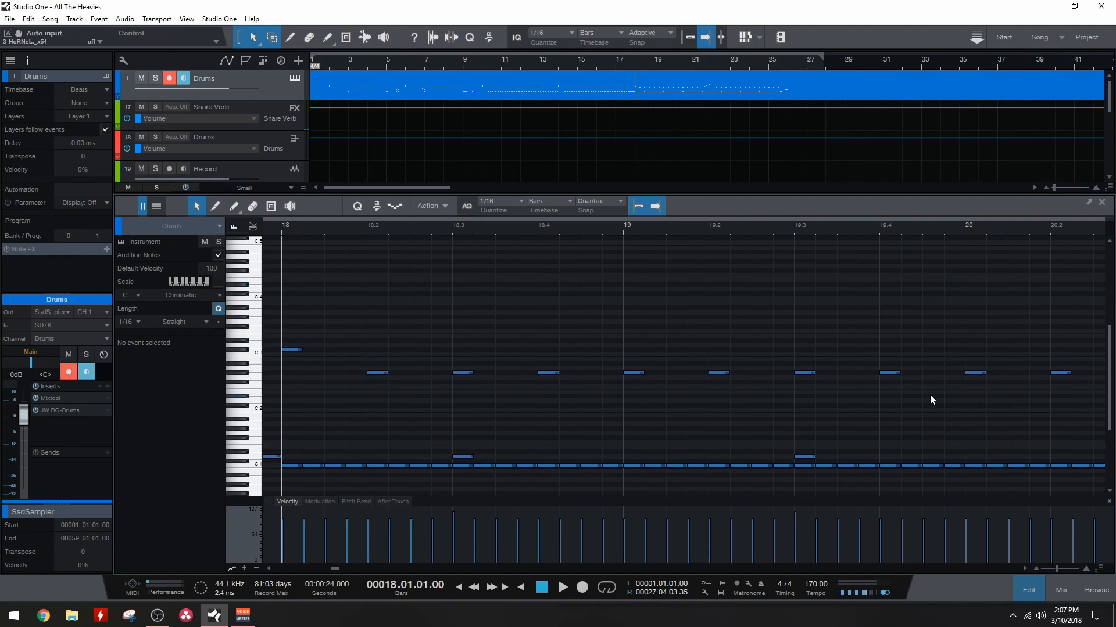
left_click(234, 206)
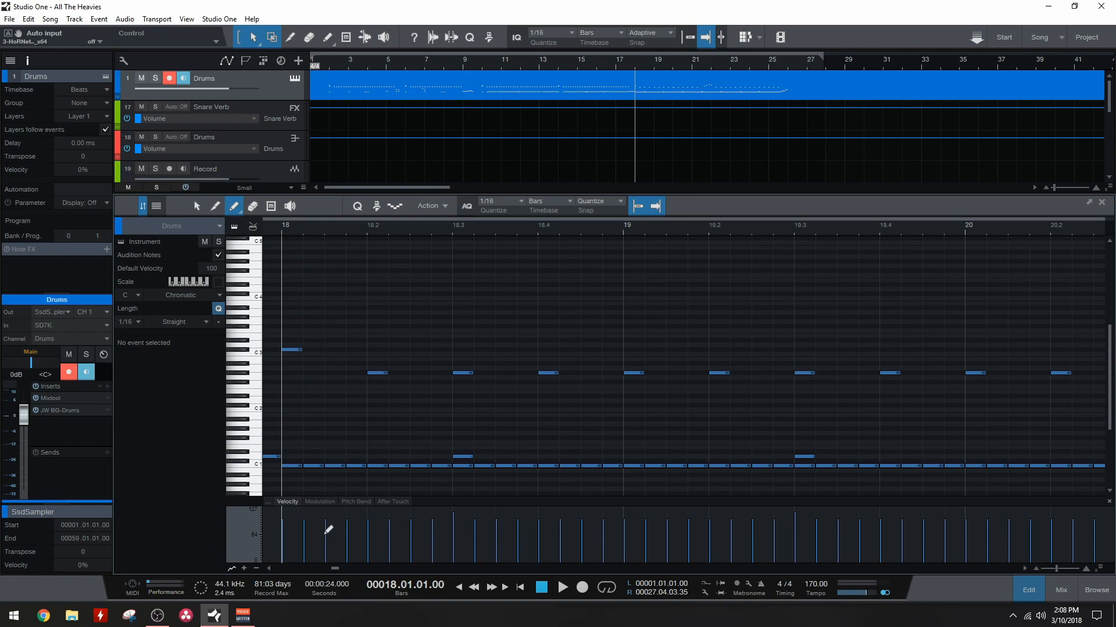
left_click(454, 542)
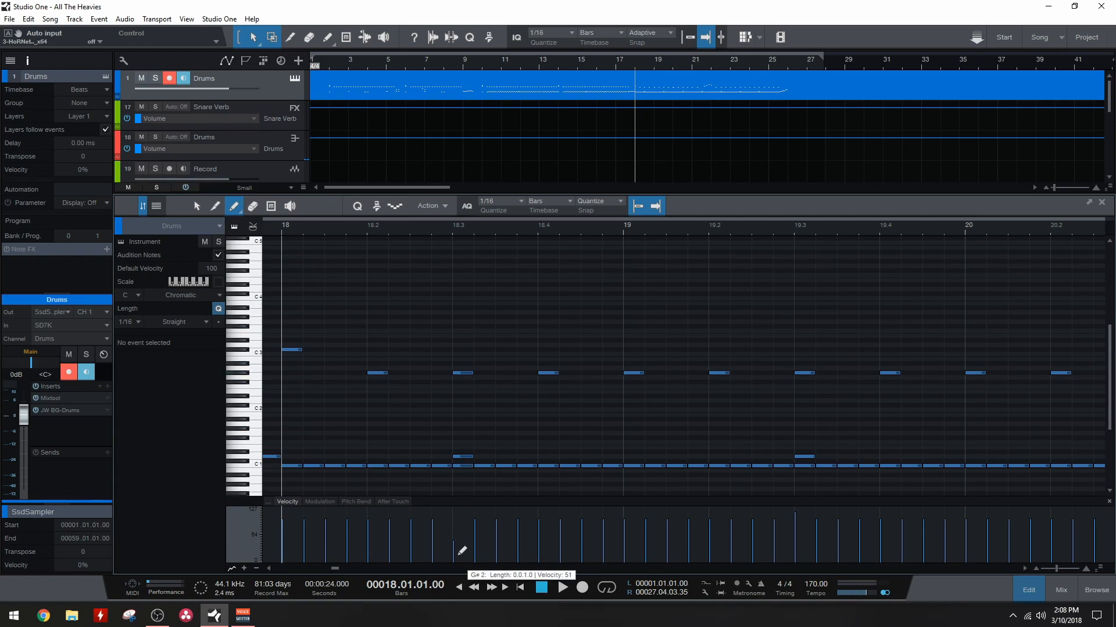
Step: Select the G#2 drum notes from 18.3 to bar 20 and paint their velocities down to an even level
scroll(528, 403, "down", 5)
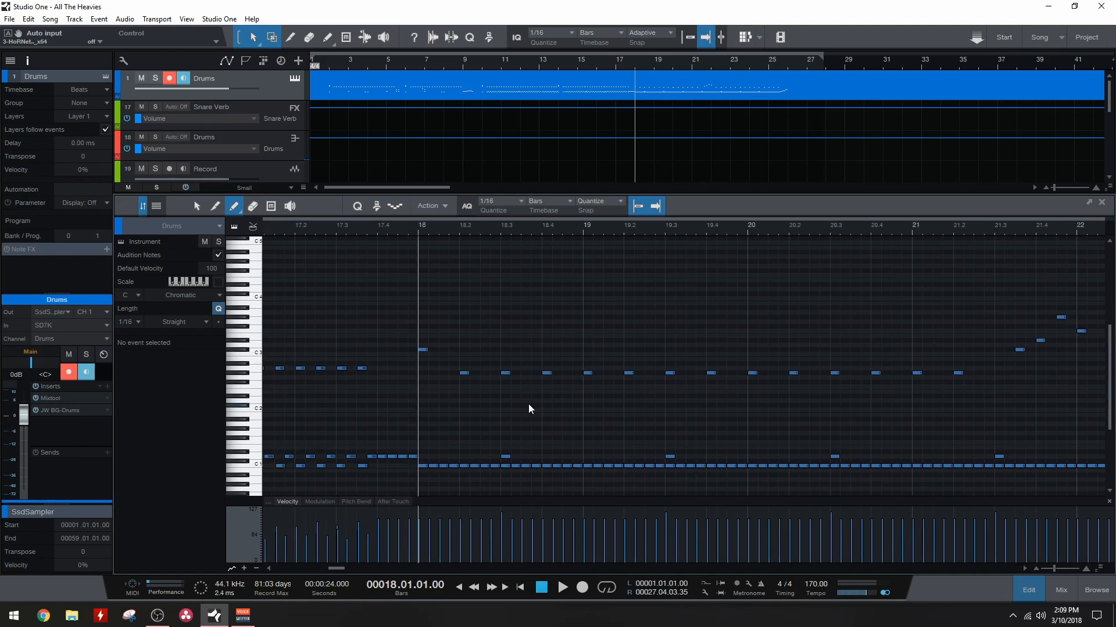
left_click_drag(482, 353, 791, 398)
left_click_drag(487, 540, 792, 539)
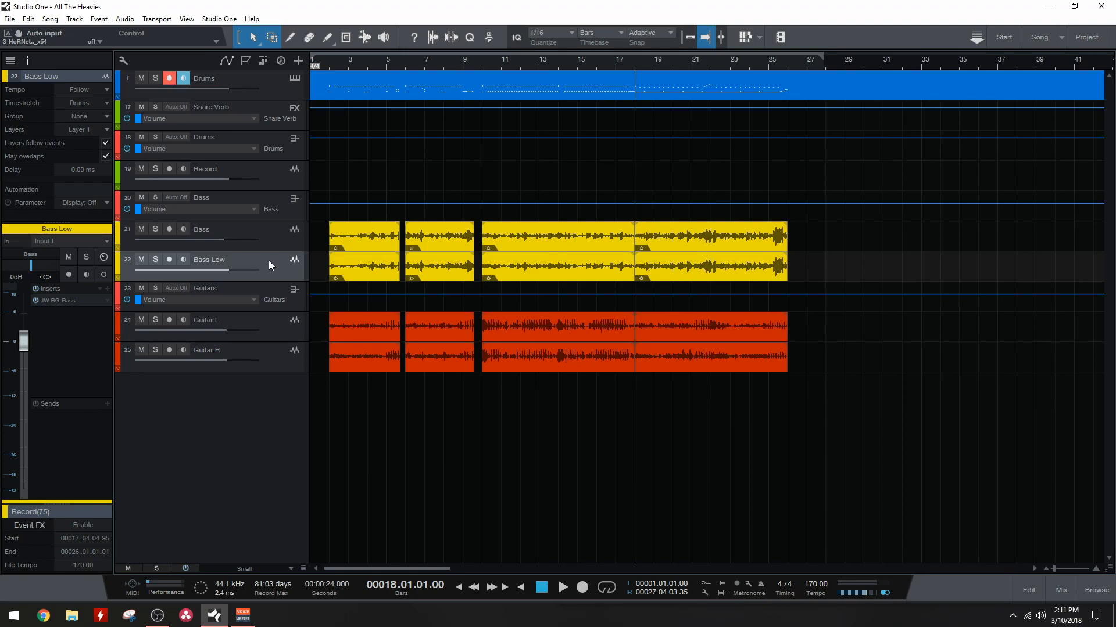
Step: Try adding a new empty FX channel from the Bass Low track's sends and undo it
left_click(107, 403)
left_click(147, 507)
left_click(263, 287)
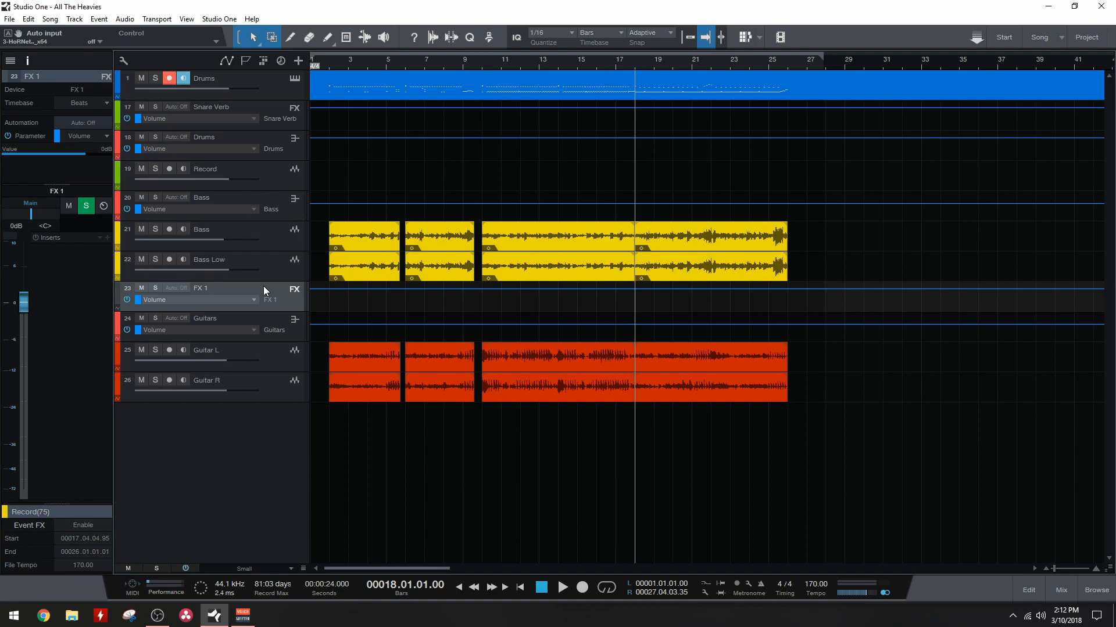
key("ctrl+z")
Step: Add a send on the Bass Low track to a new FX channel loaded with the CA-2A effect, and close its plug-in window and the mix console
key("F3")
key("F7")
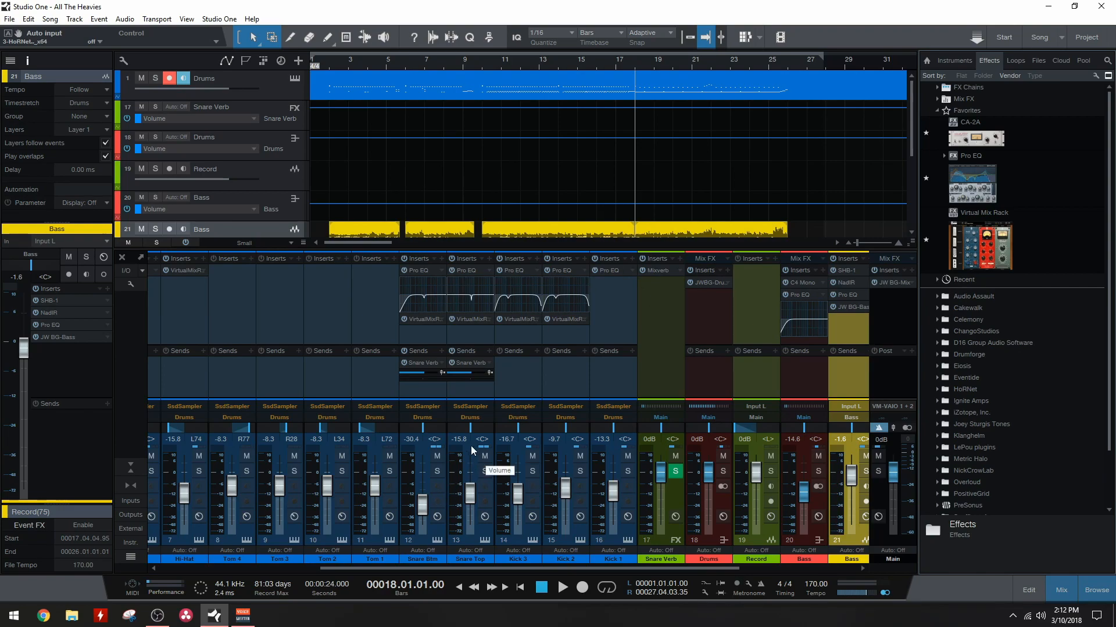
scroll(463, 142, "down", 5)
scroll(442, 146, "up", 2)
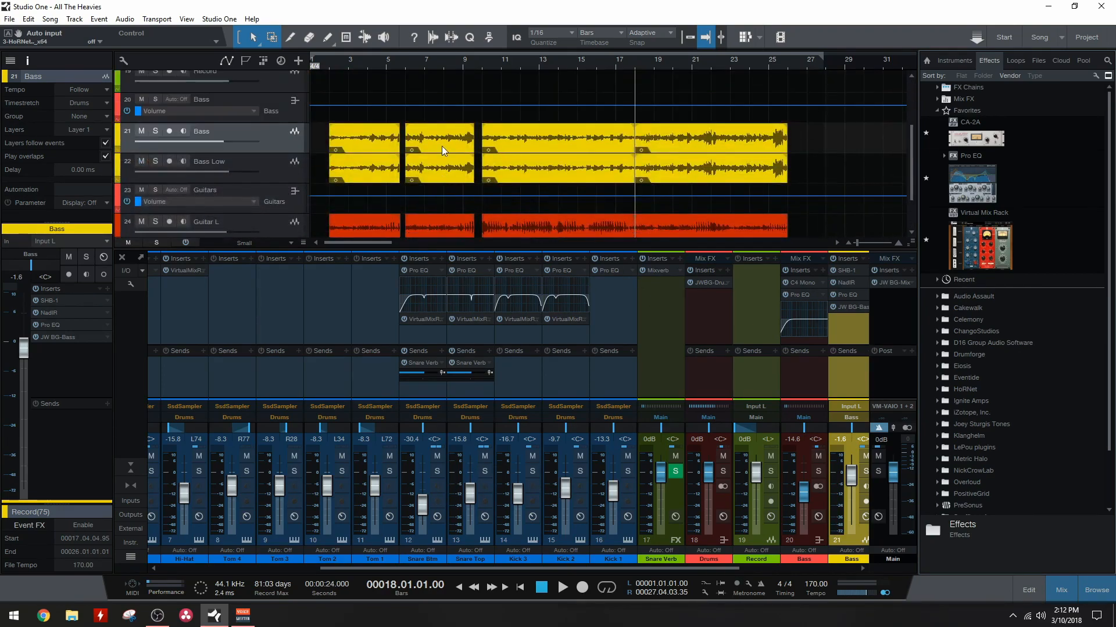
left_click(268, 161)
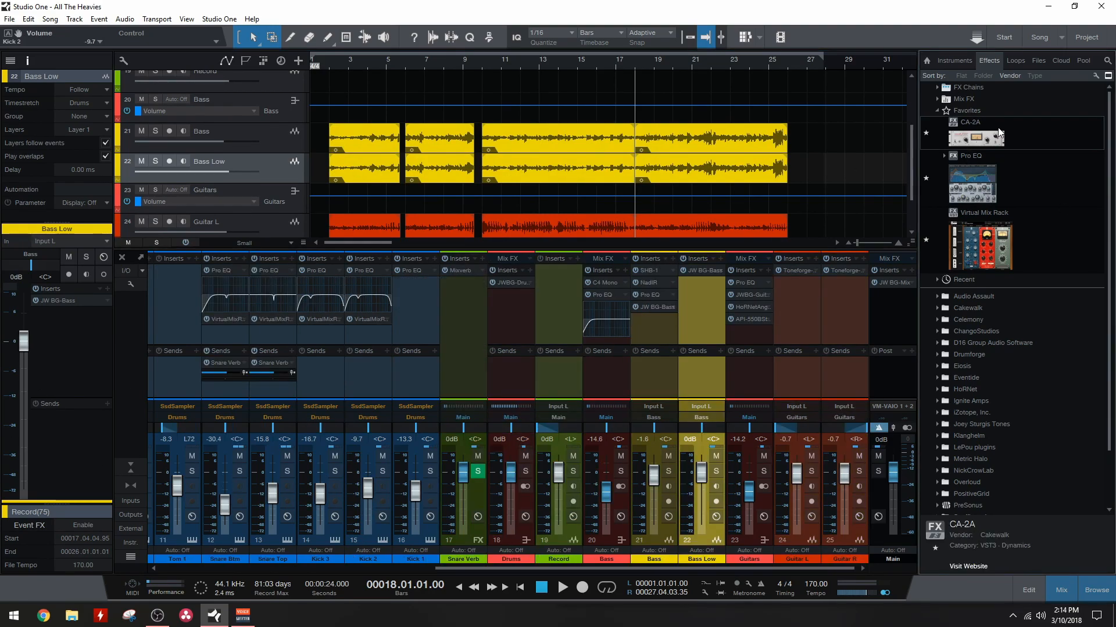
left_click_drag(976, 138, 46, 453)
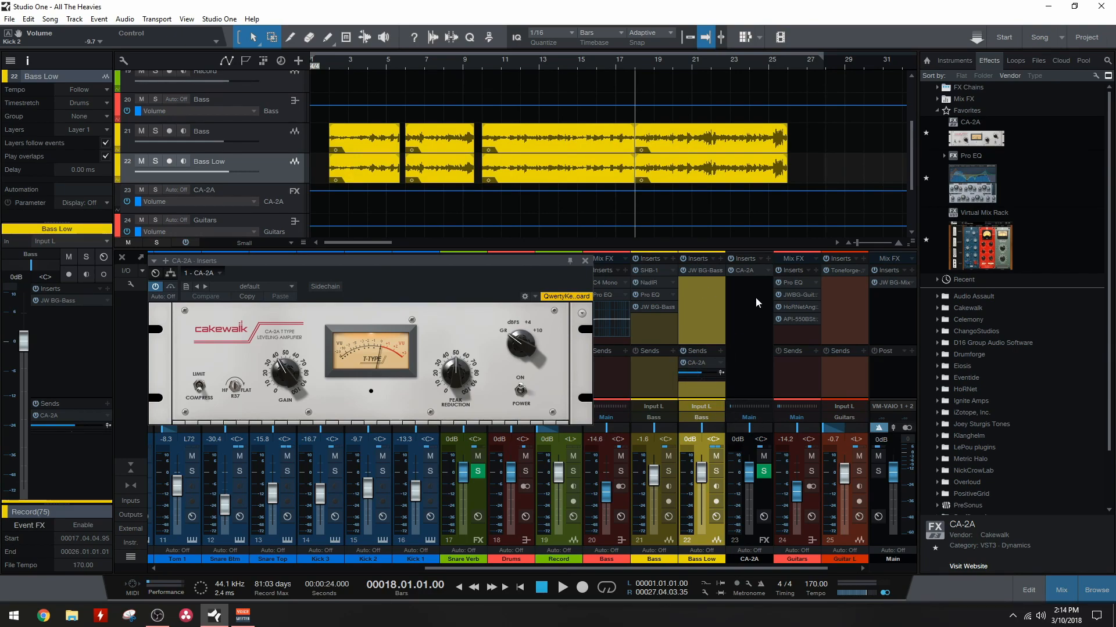
left_click(585, 260)
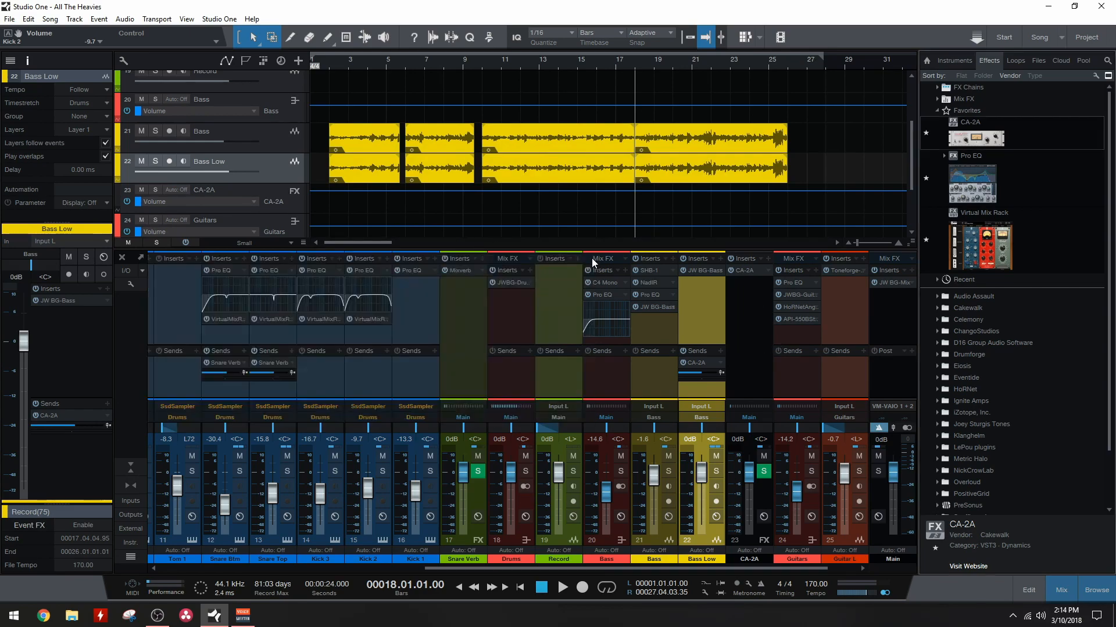
left_click(119, 258)
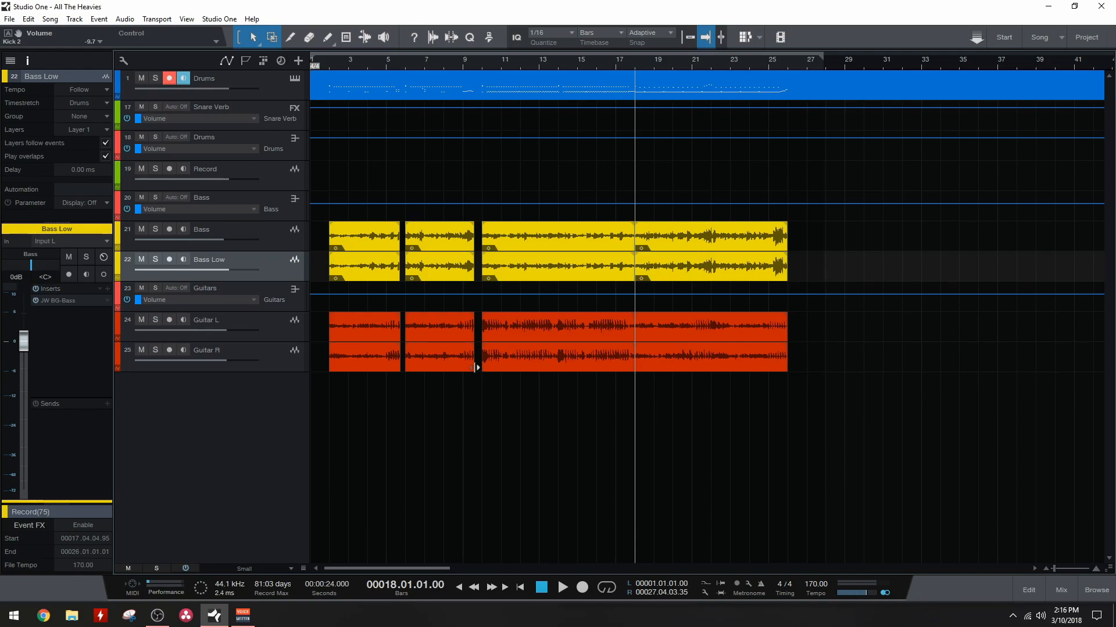
Step: Look through the Drumforge, Eventide and Joey Sturgis Tones plug-in folders available as Bass Low inserts
left_click(106, 289)
left_click(154, 416)
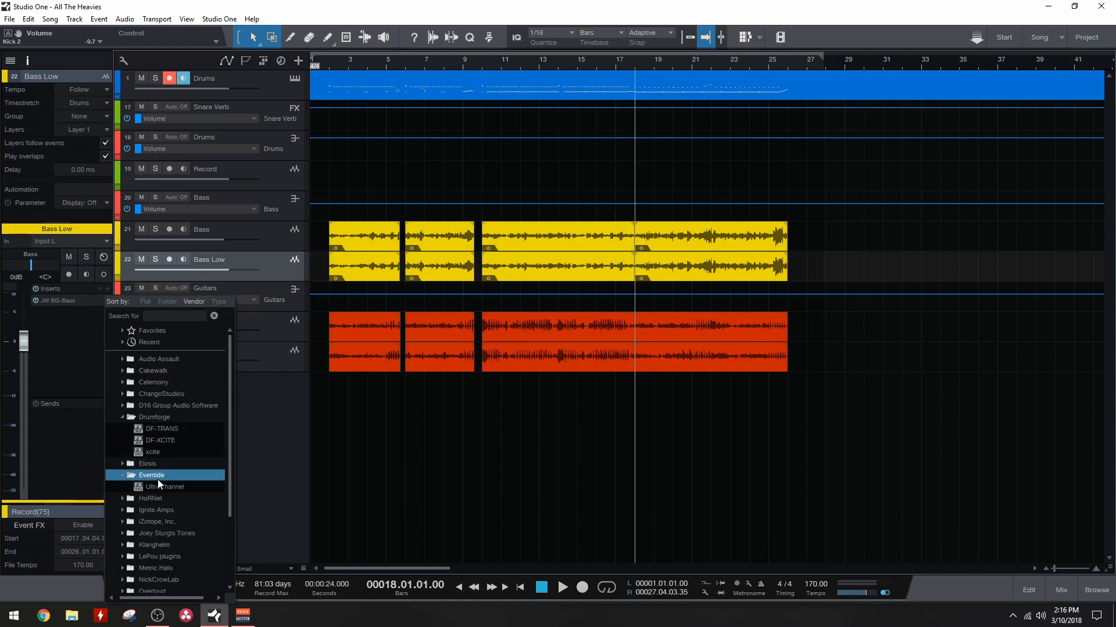
left_click(158, 478)
left_click(165, 536)
left_click(81, 361)
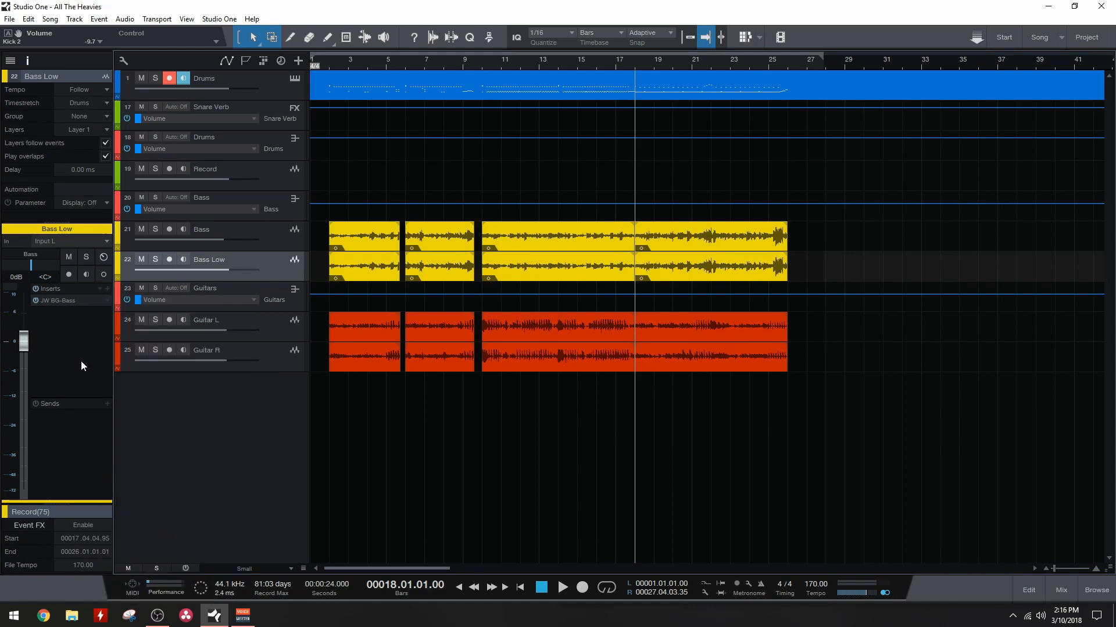
Step: Show the browser and look through its instruments, effects and files sections
key("F5")
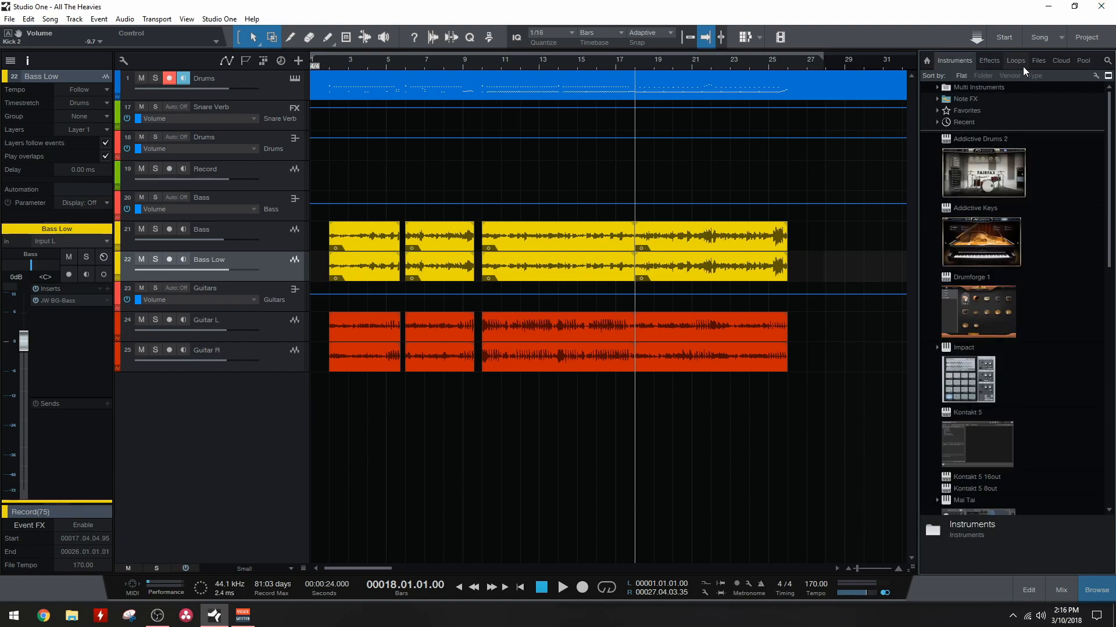
left_click(1040, 61)
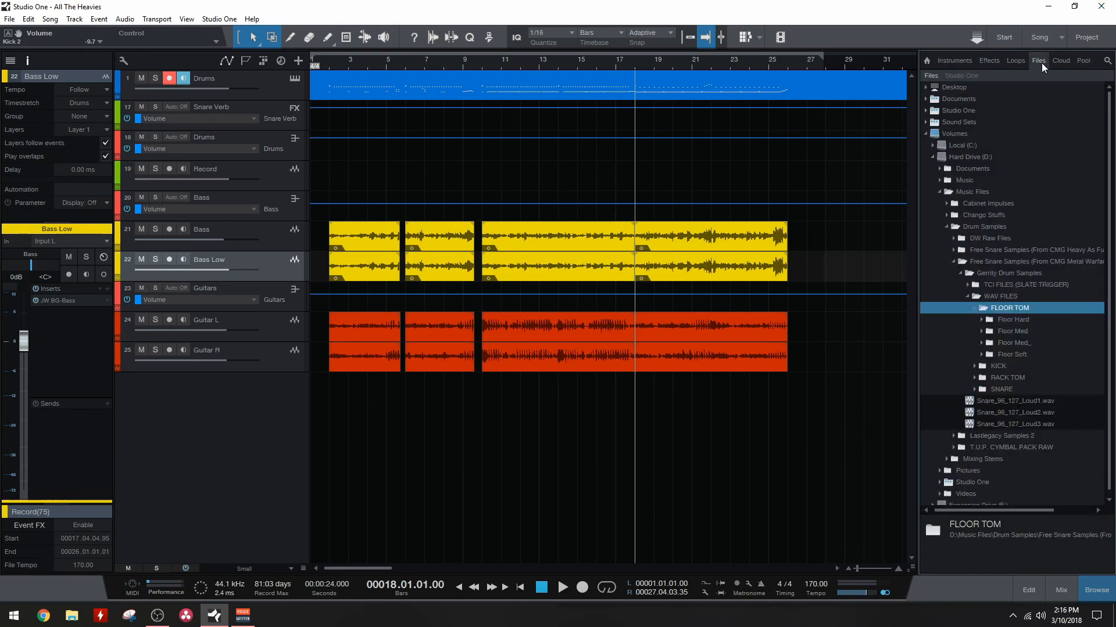
left_click(988, 60)
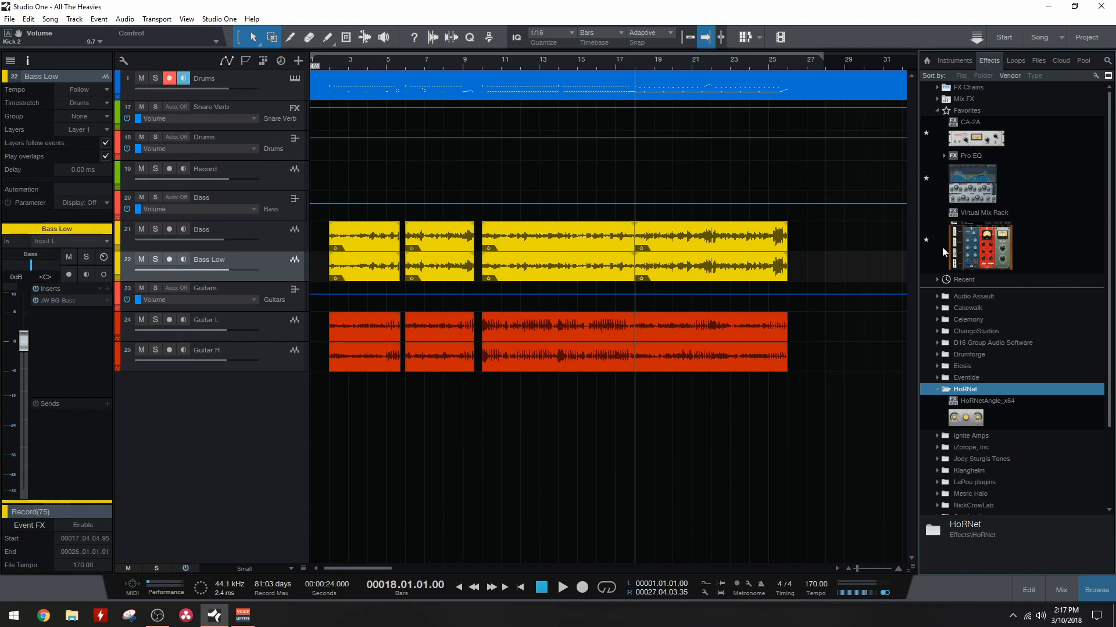
left_click(954, 61)
left_click(988, 60)
left_click(1038, 61)
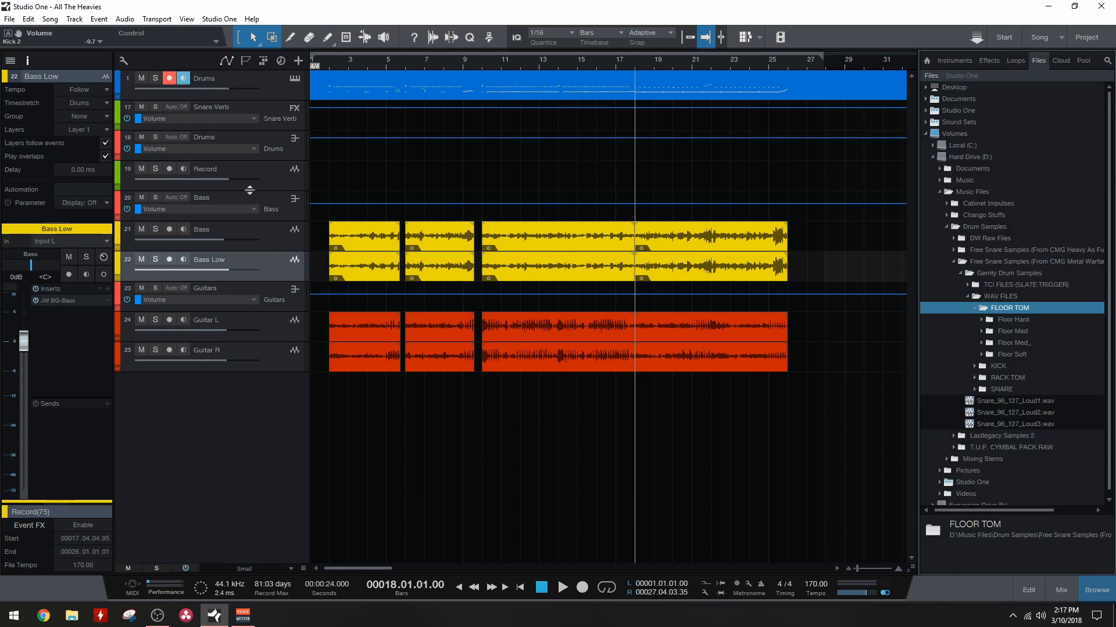
Step: Insert the Drumforge xcite plug-in on the Bass Low track and close its window
left_click(107, 288)
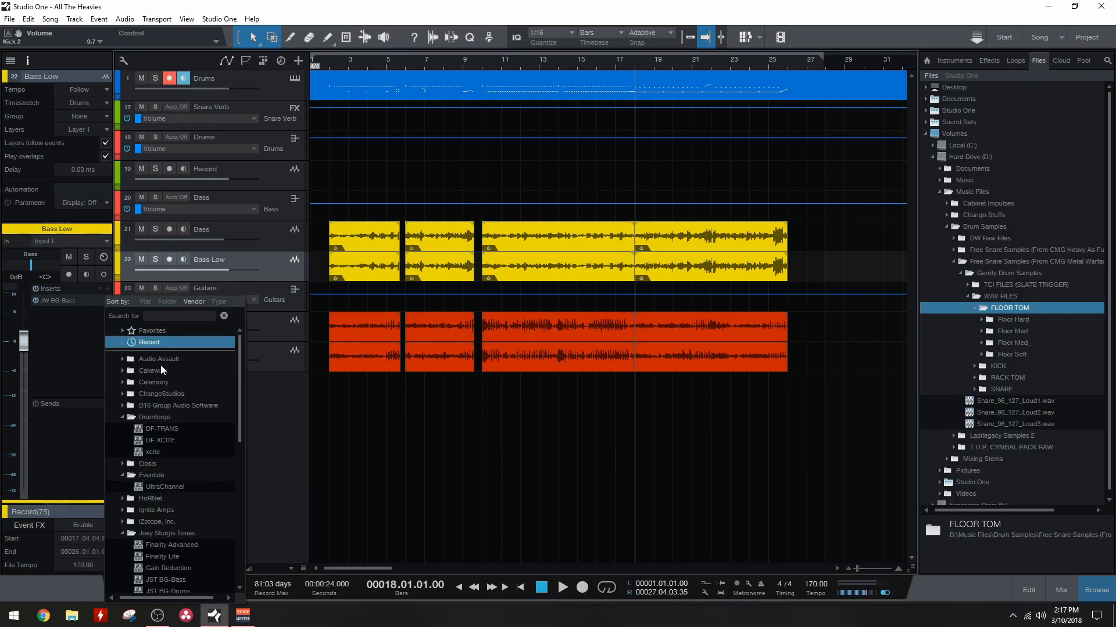
left_click(186, 452)
left_click(437, 260)
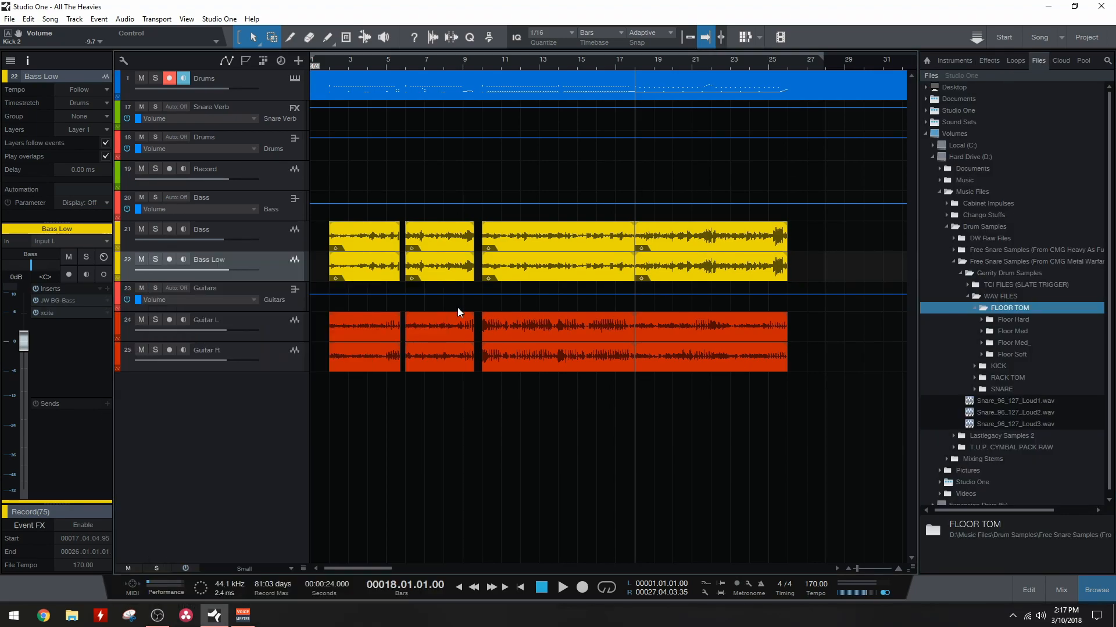
Step: Expand the Floor Hard drum sample folder to view its WAV files, and hide the browser
left_click(107, 288)
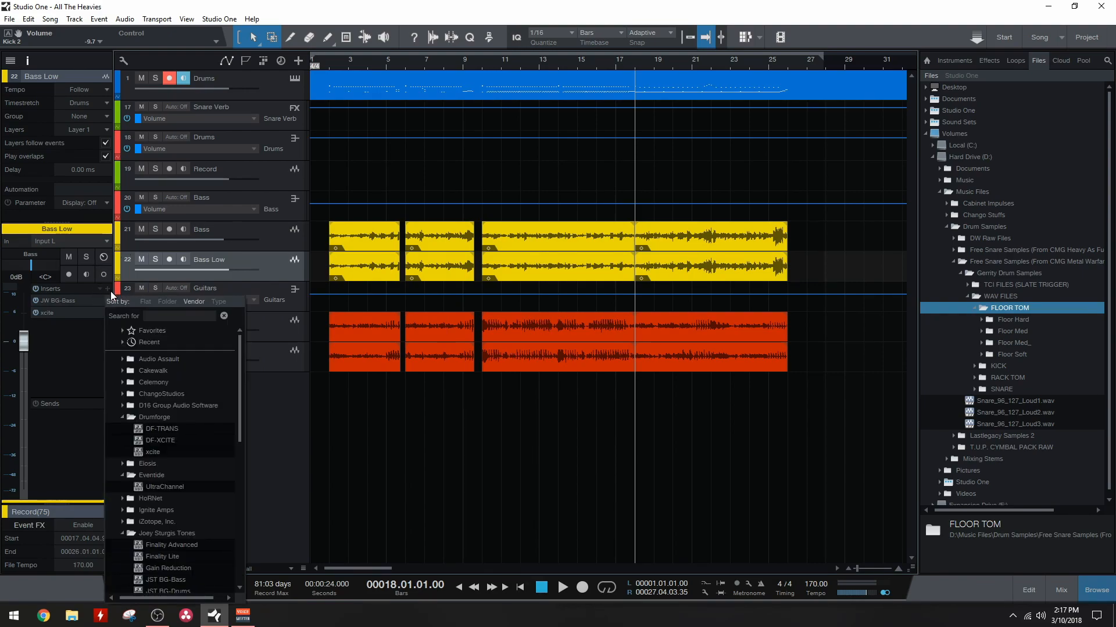
left_click(987, 31)
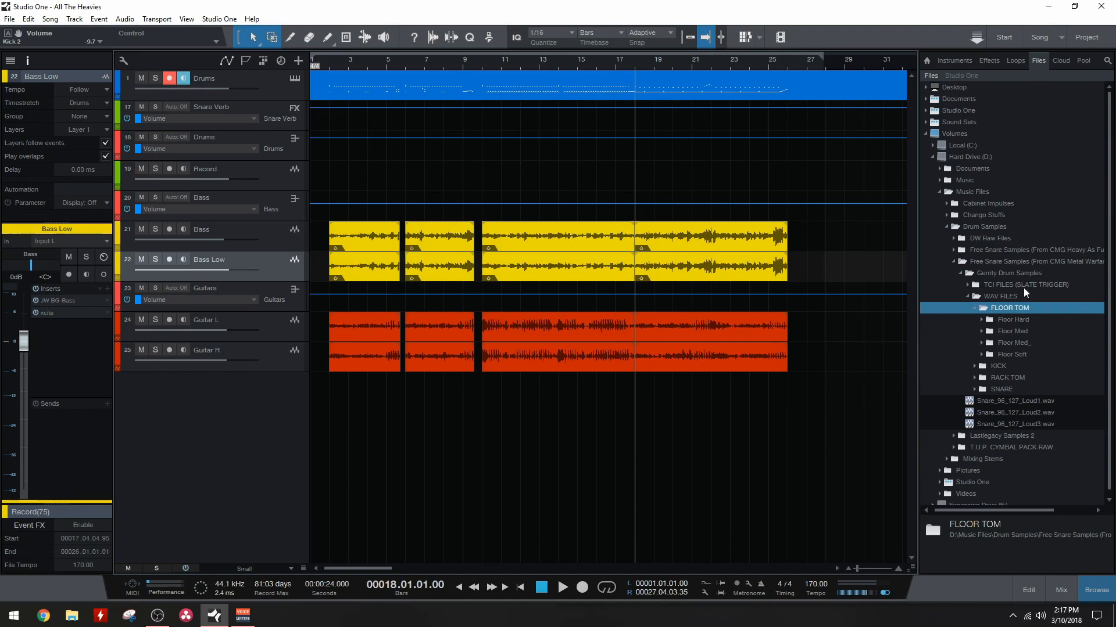
double_click(1013, 321)
scroll(1013, 309, "down", 5)
scroll(1013, 309, "up", 5)
key("F5")
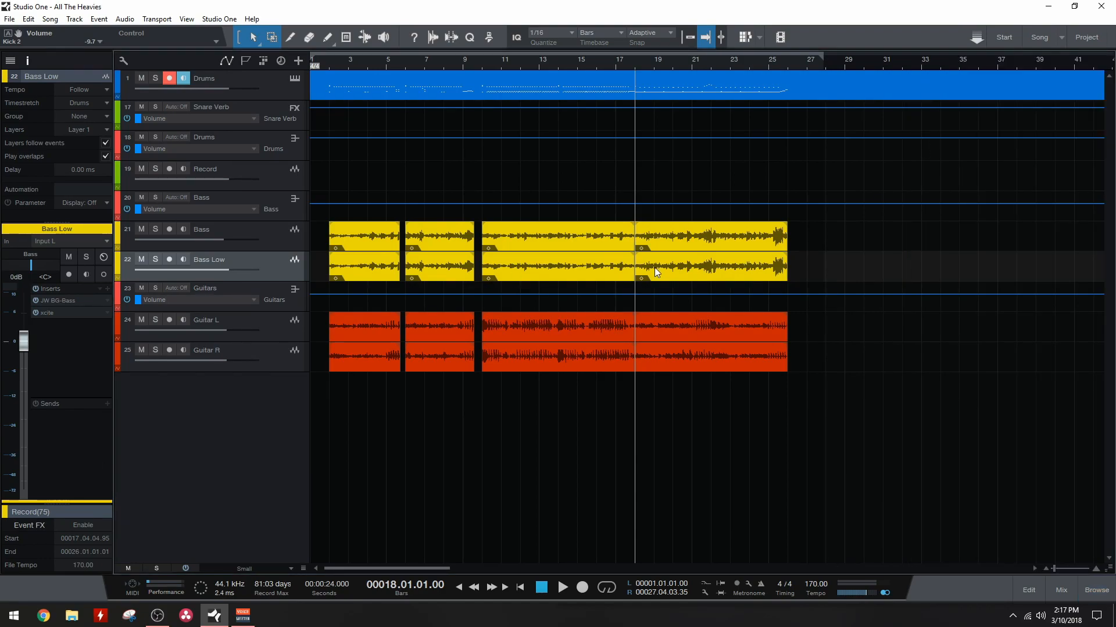
Step: Show the browser again and collapse the Floor Hard and FLOOR TOM sample folders
key("F5")
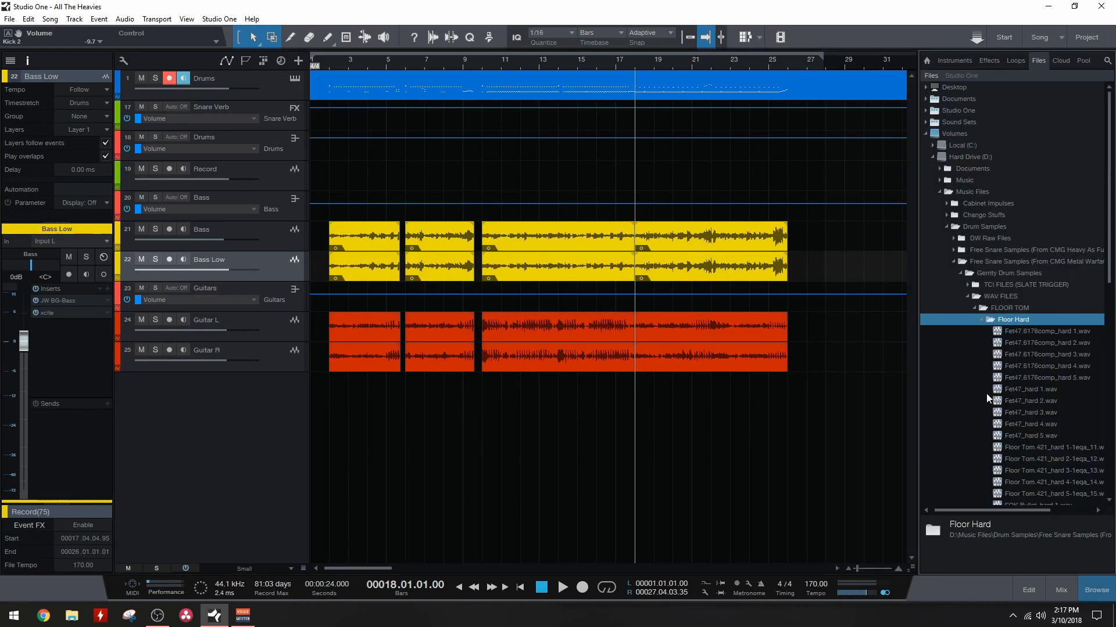
double_click(1014, 318)
double_click(1021, 308)
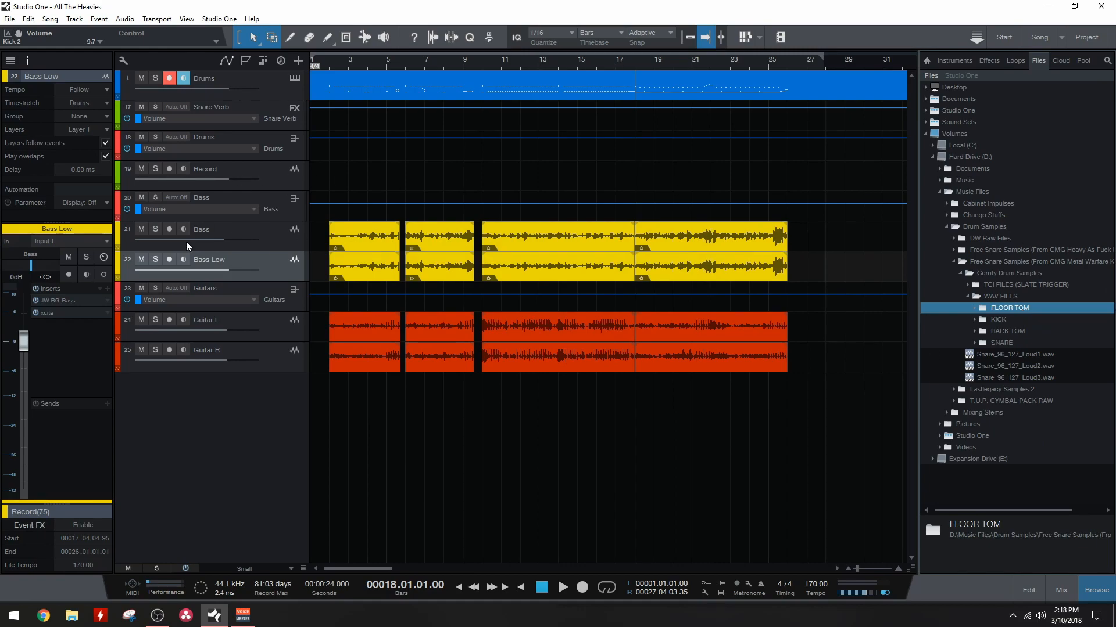
Step: Check the Ignite Amps folder in the plug-in list for Bass Low's inserts
left_click(108, 288)
double_click(145, 511)
double_click(146, 512)
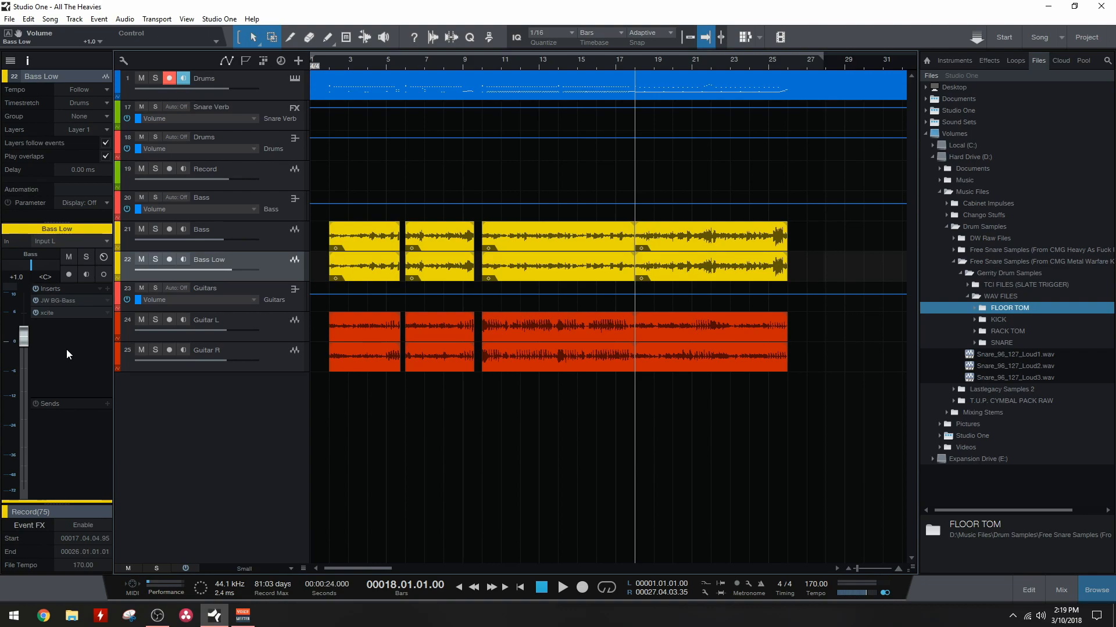
Step: Raise the Bass Low track's volume to +1.0 dB
key("alt+Up")
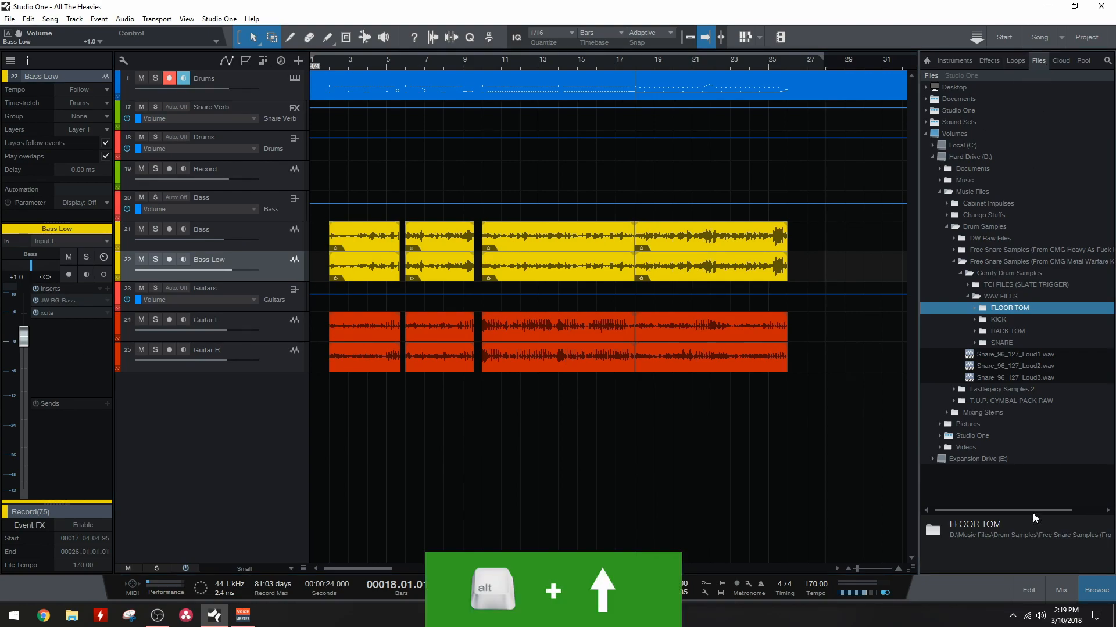
Step: Expand the FLOOR TOM folder and collapse the entire file tree, and collapse all vendor folders in the Effects browser
double_click(1032, 308)
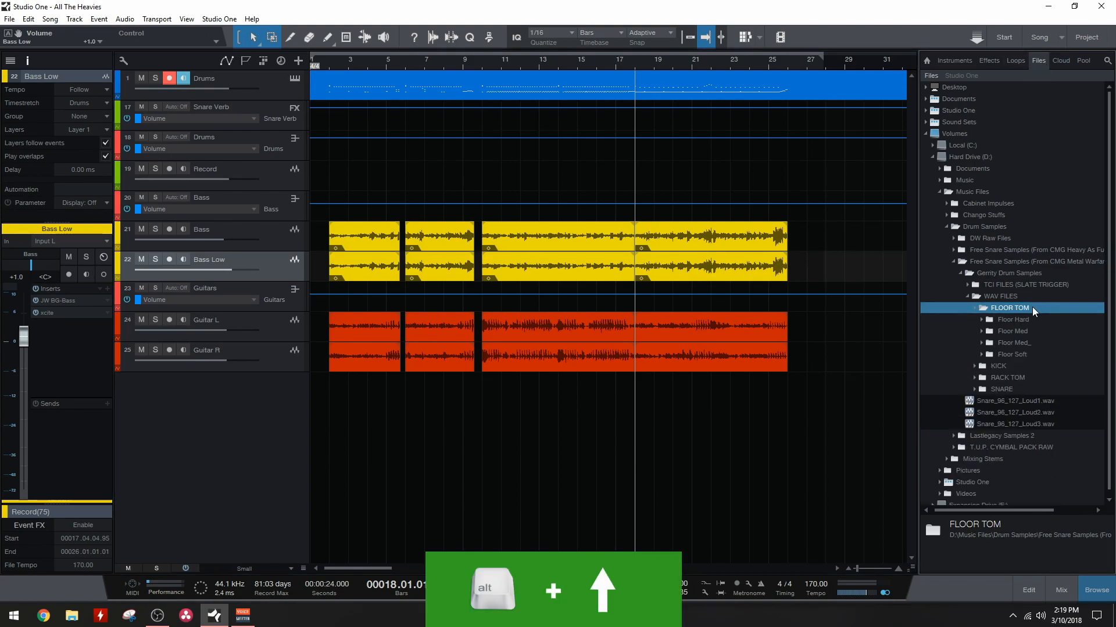
key("alt+Up")
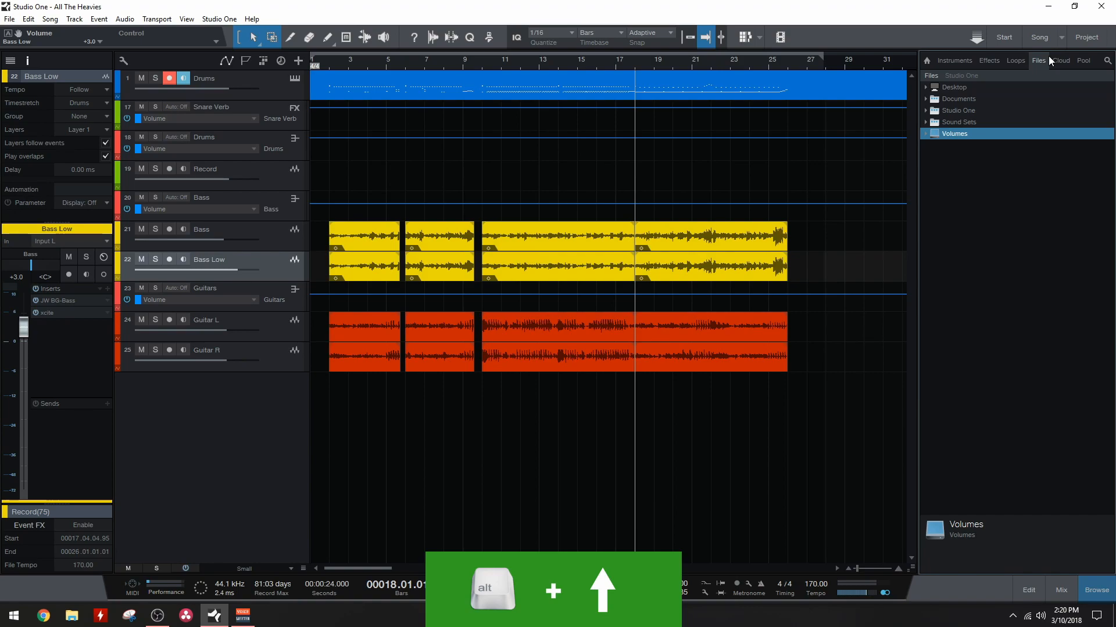
left_click(990, 61)
left_click(990, 232)
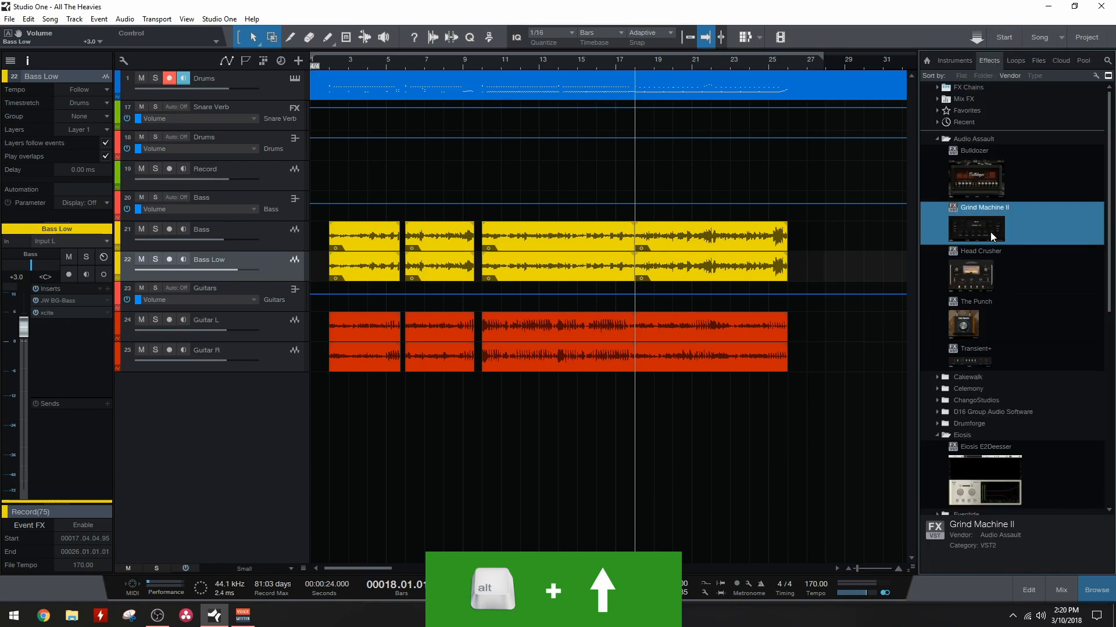
key("alt+Up")
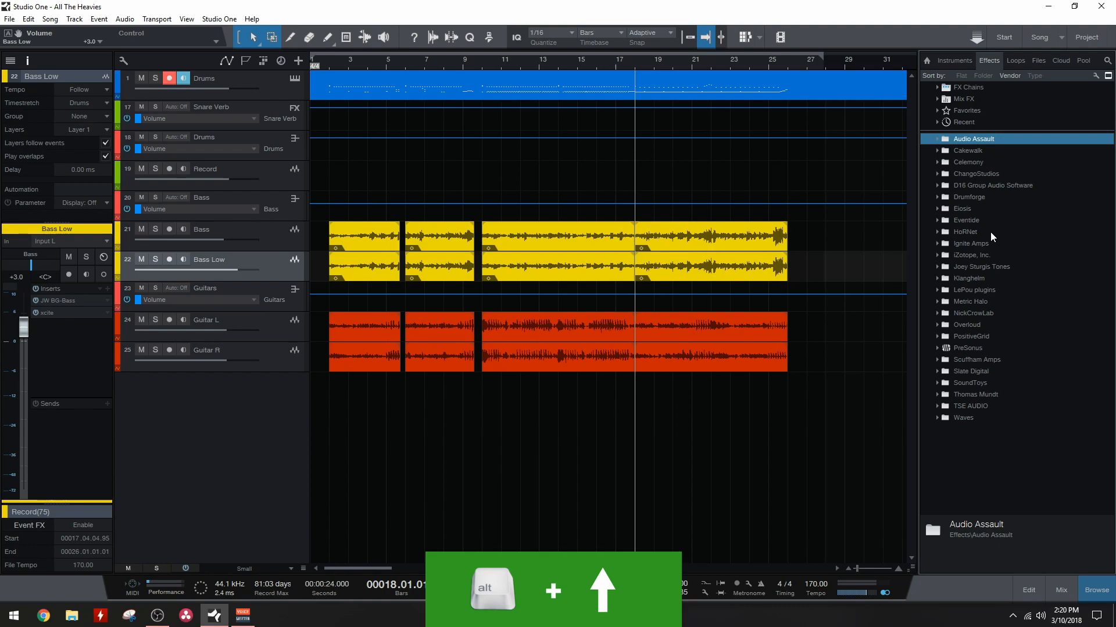
Step: Expand the Cakewalk folder in Bass Low's insert plug-in list, and collapse all the list's vendor folders at once
left_click(108, 297)
left_click(164, 372)
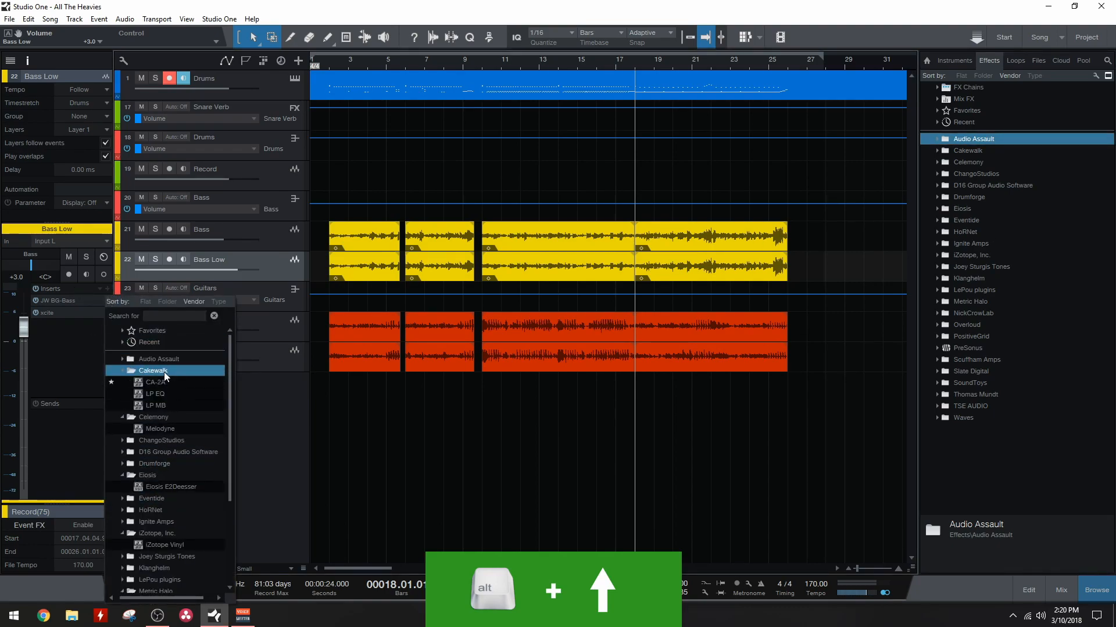
key("alt+Up")
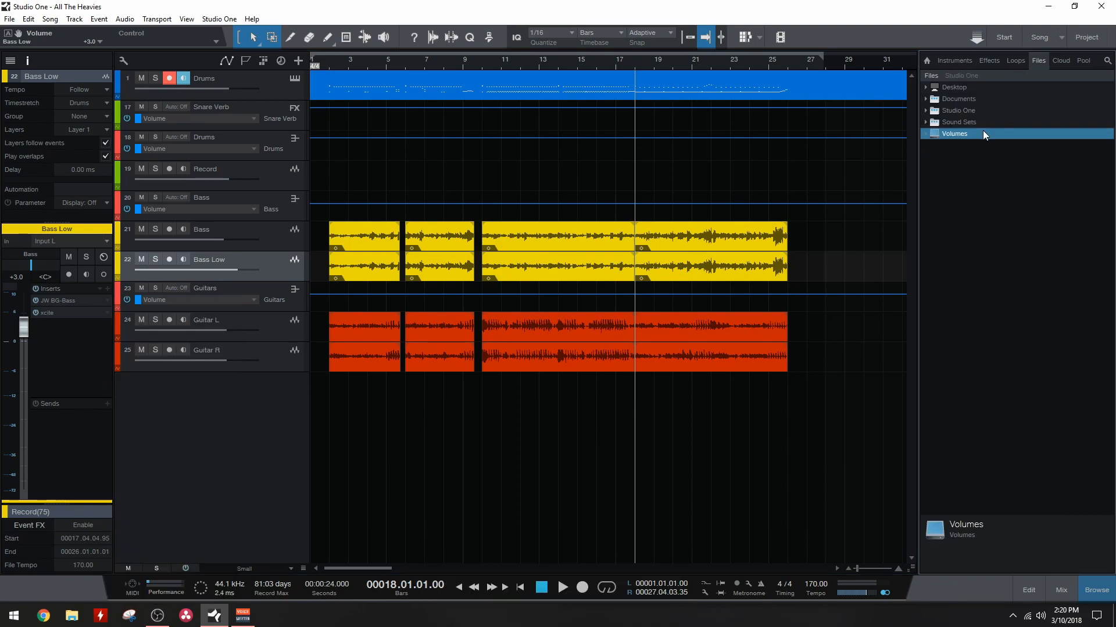
Step: Expand Volumes, Hard Drive (D:), Music Files and Cabinet Impulses in the file browser
left_click(979, 133)
left_click(981, 157)
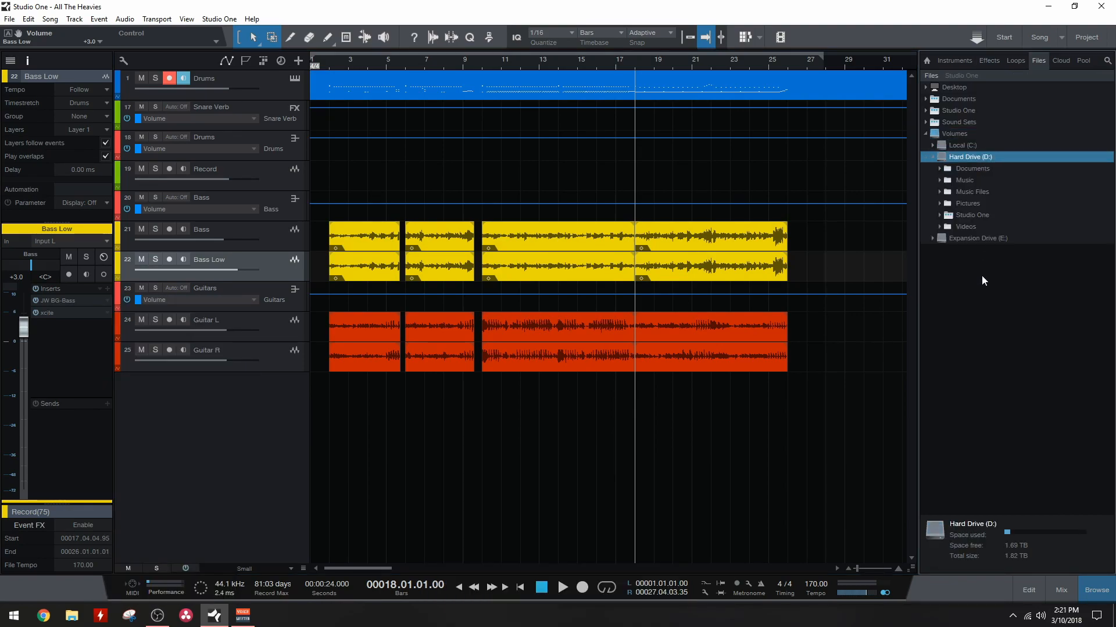
left_click(985, 192)
left_click(987, 204)
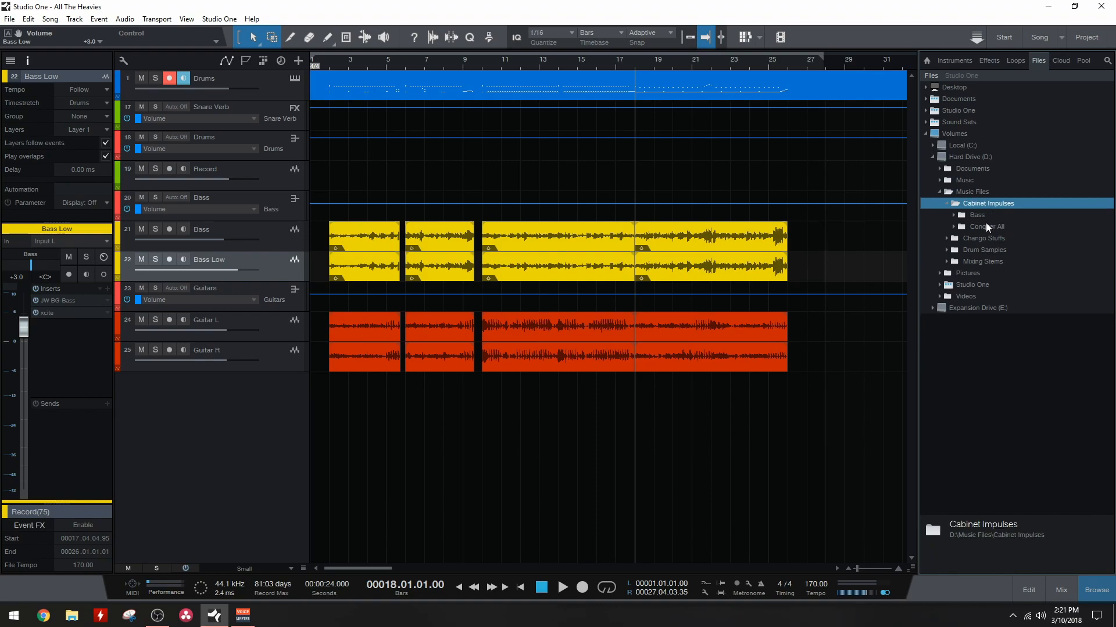
Step: Expand Chango Stuffs and its Chango War Snare, Memphis May Fire Challenge, Luke Holland Sorry Kit and Luke Holland Kit subfolders
left_click(985, 239)
left_click(995, 363)
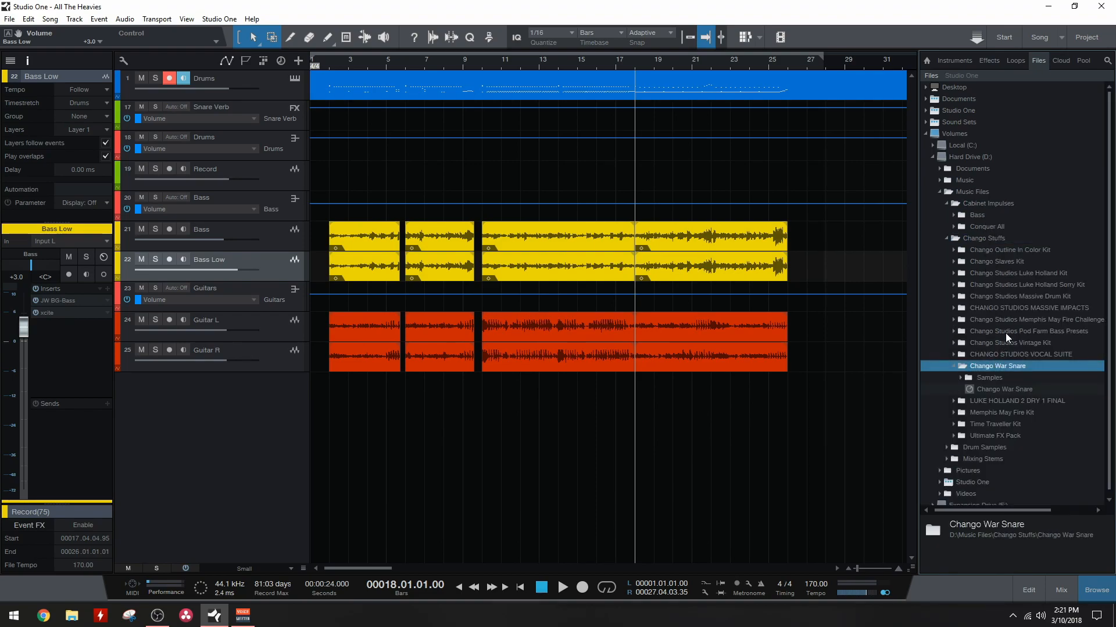
left_click(1016, 319)
left_click(1016, 285)
left_click(995, 273)
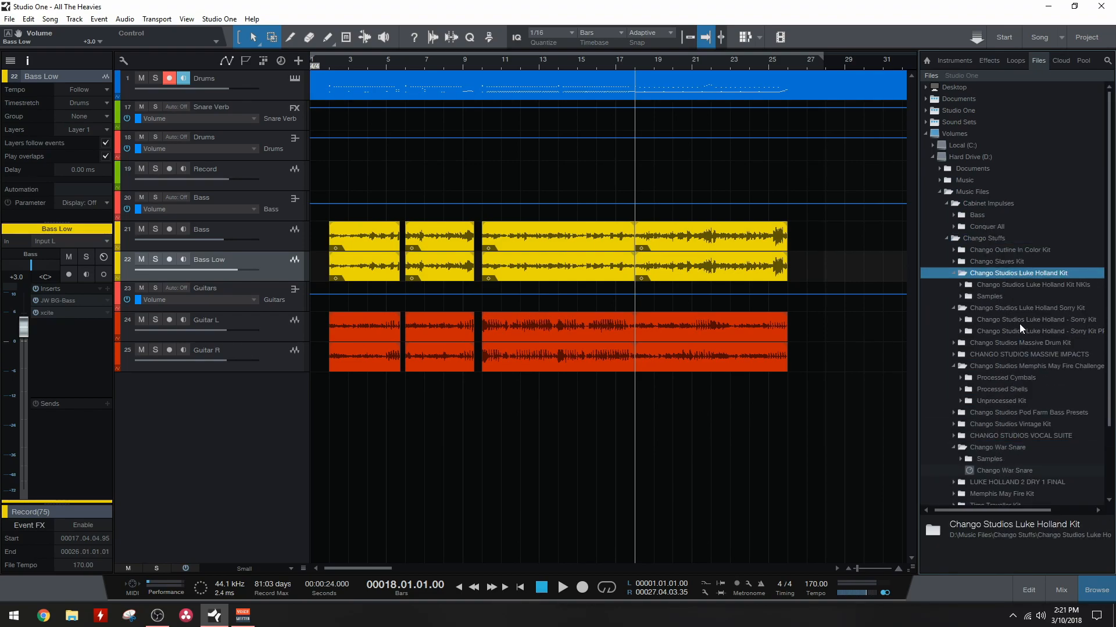